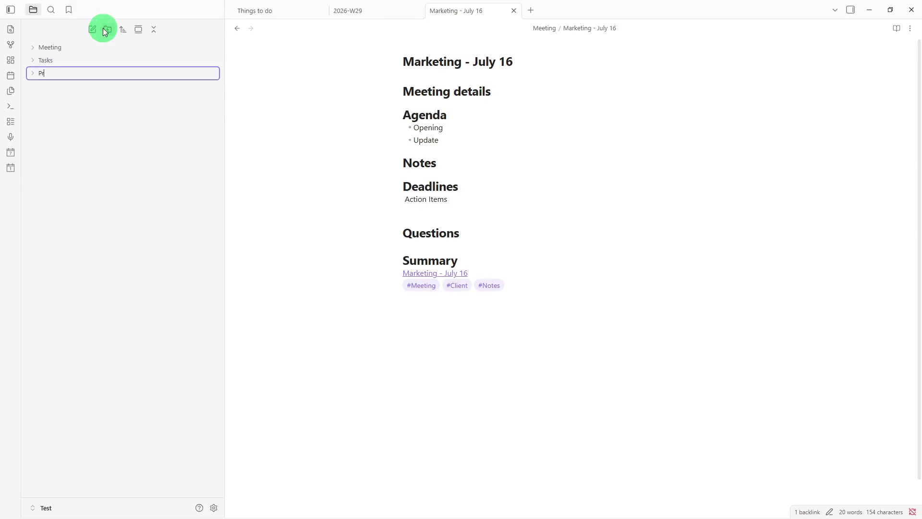
Step: Finish naming the new folder Projects, and expand the Meeting and Tasks folders
type("jects")
key("Return")
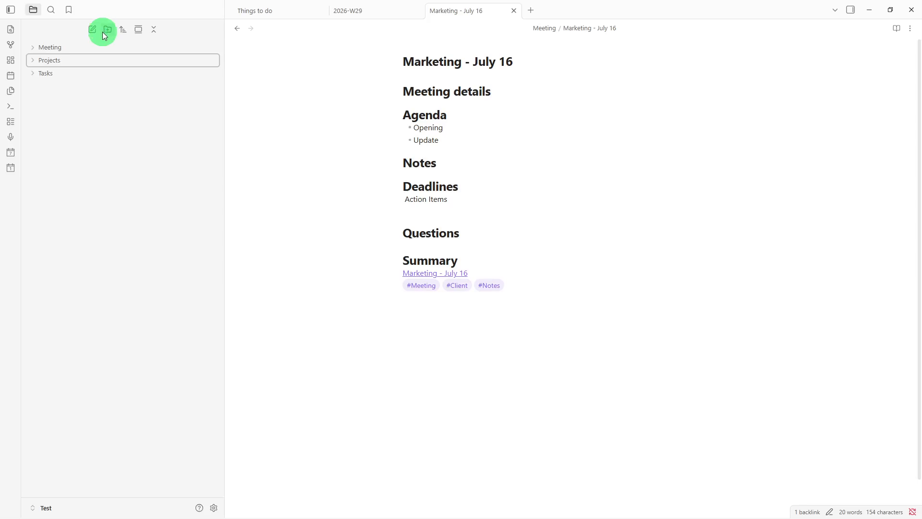
left_click(98, 45)
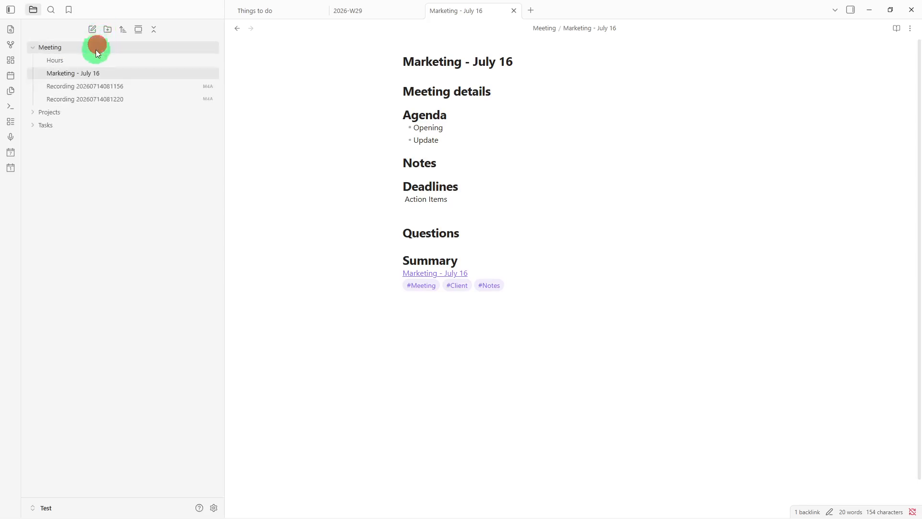
left_click(73, 124)
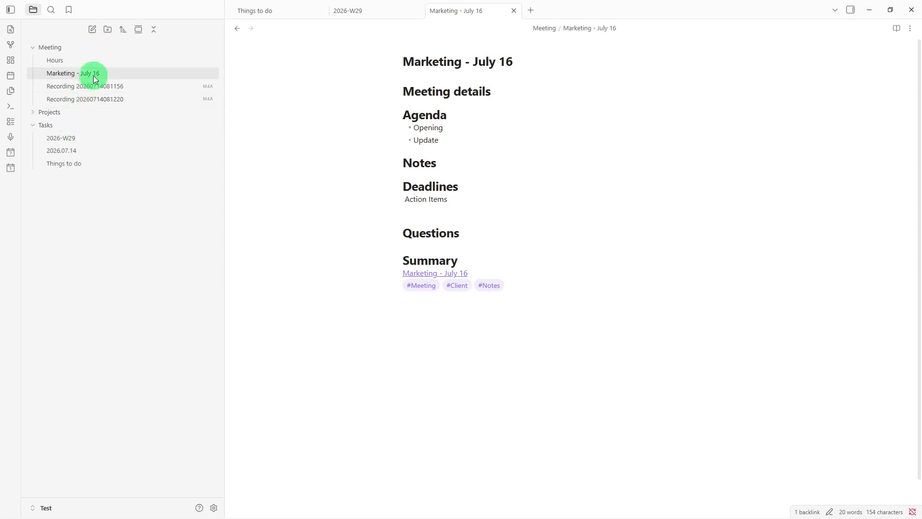
Step: Create a new top-level folder named Daily Notes
left_click(107, 30)
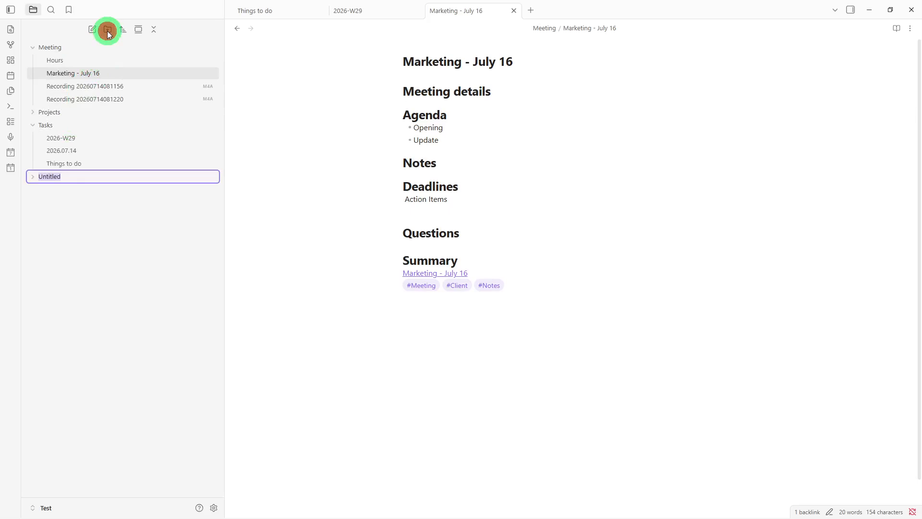
key("BackSpace")
type("Dail")
type("t")
key("BackSpace")
key("BackSpace")
type("y Notes")
key("Return")
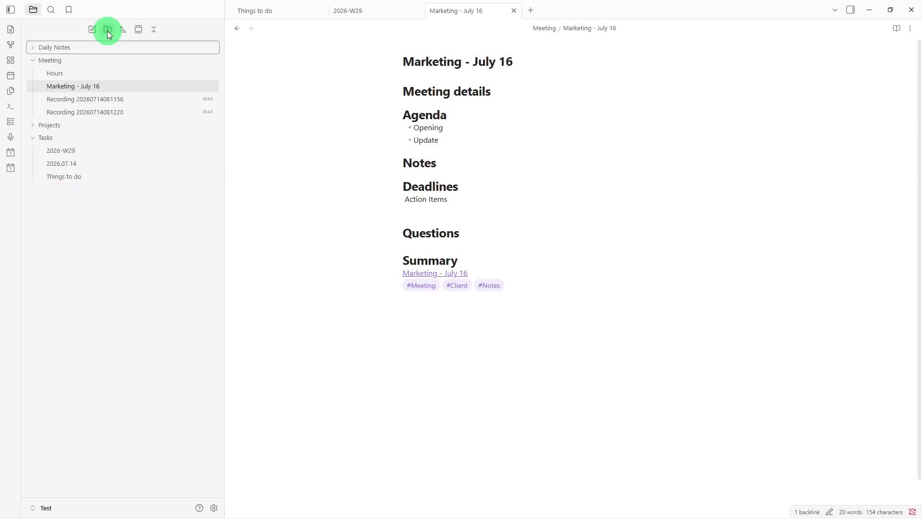
Step: Create a new top-level folder named Research
left_click(107, 31)
key("BackSpace")
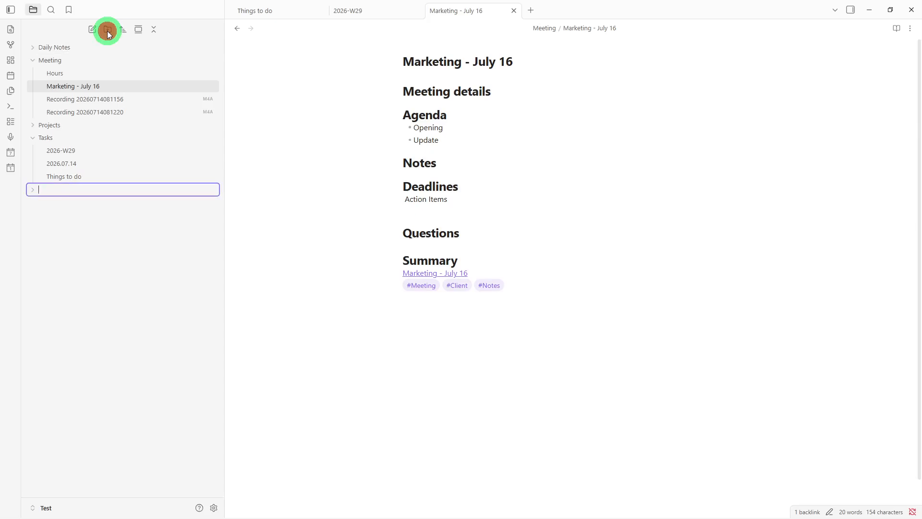
type("Research")
key("Return")
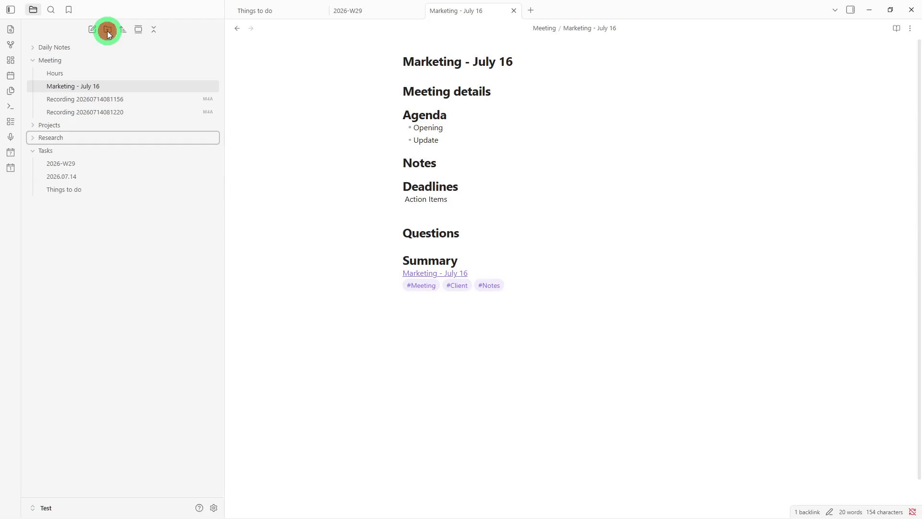
Step: Create a new top-level folder named Templates
left_click(107, 31)
key("BackSpace")
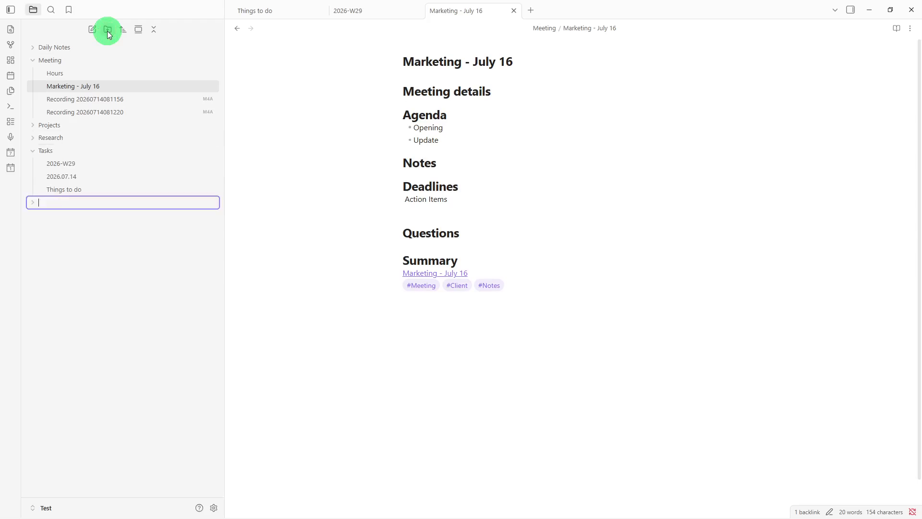
type("Templates")
key("Return")
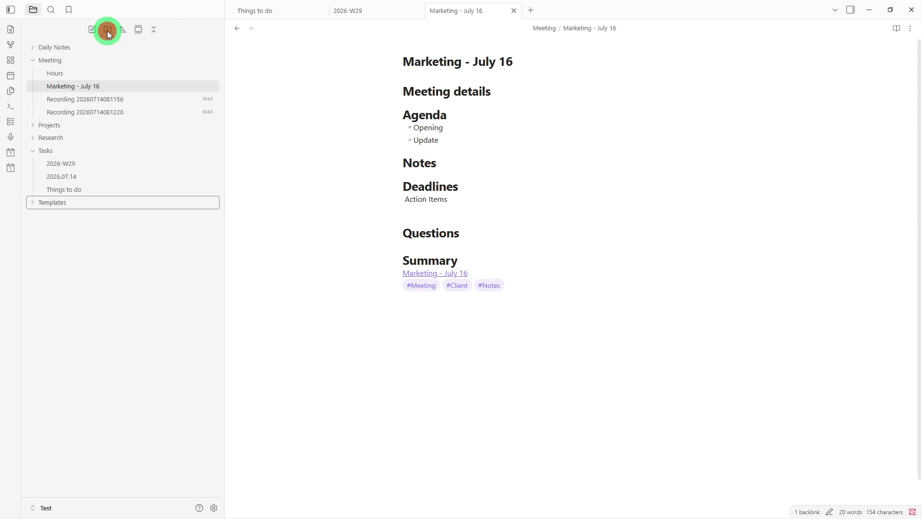
Step: Create a new top-level folder named Archive
left_click(107, 31)
key("BackSpace")
type("A")
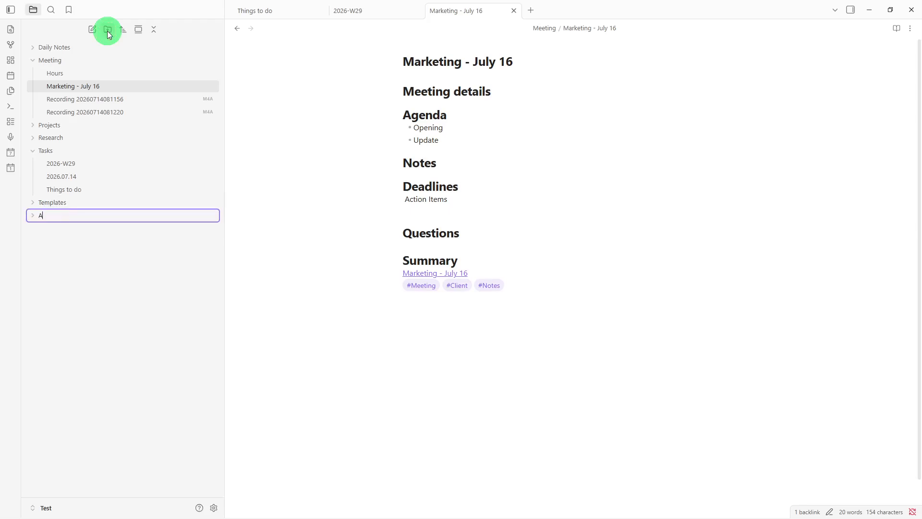
type("rchive")
key("Return")
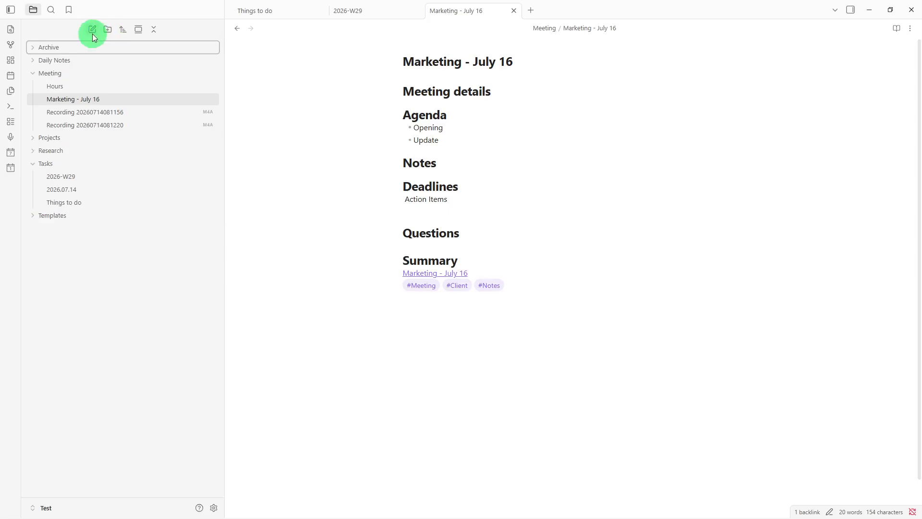
Step: Create a note titled Website redesign, move it into the Projects folder and expand that folder
left_click(92, 29)
key("BackSpace")
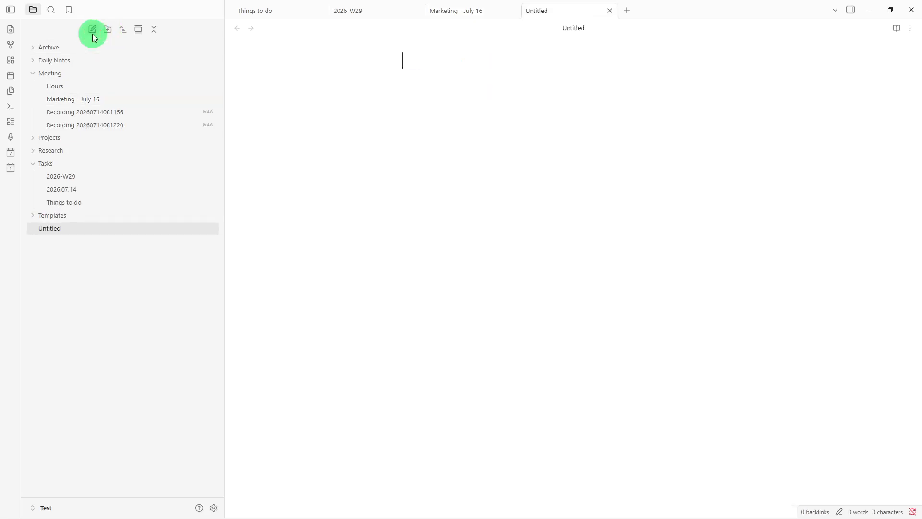
type("Website rede")
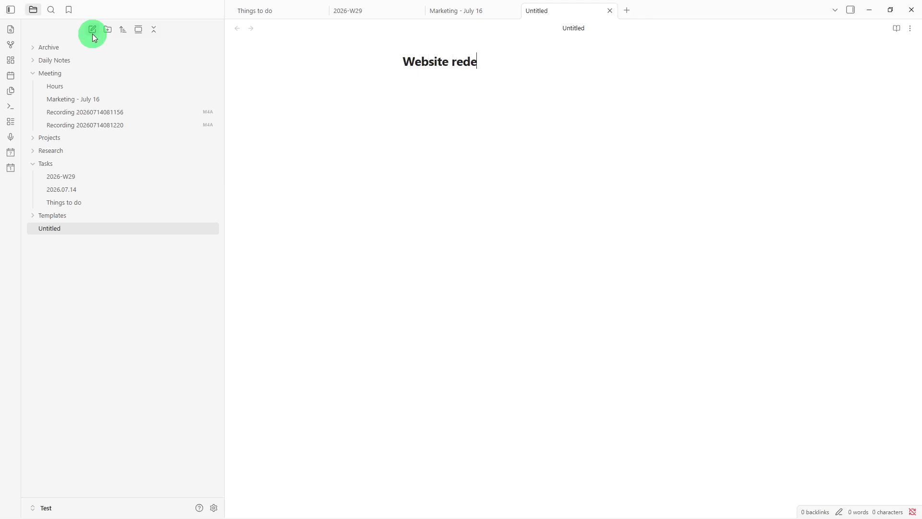
type("sign")
key("Return")
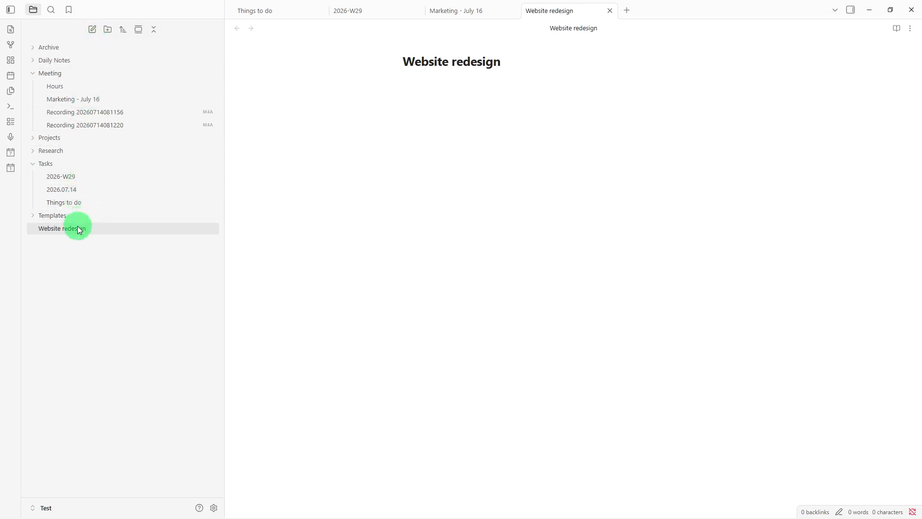
left_click_drag(76, 226, 90, 141)
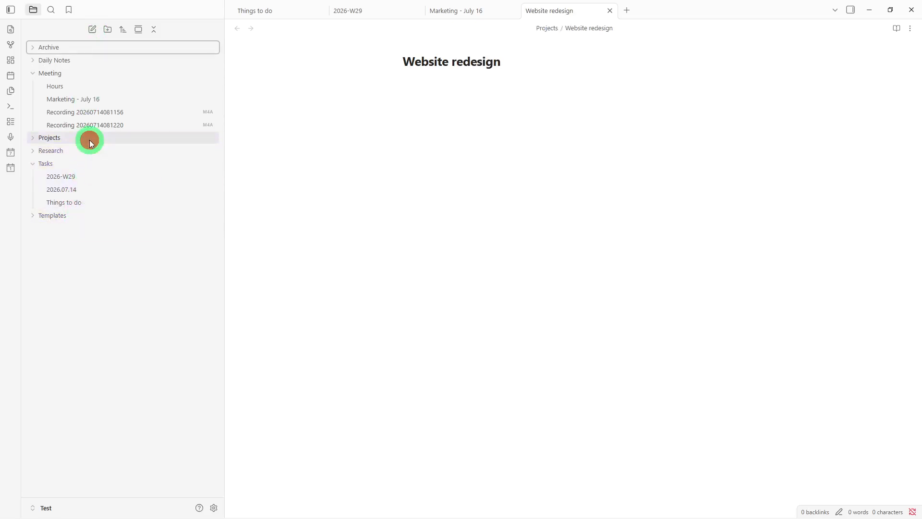
left_click(89, 139)
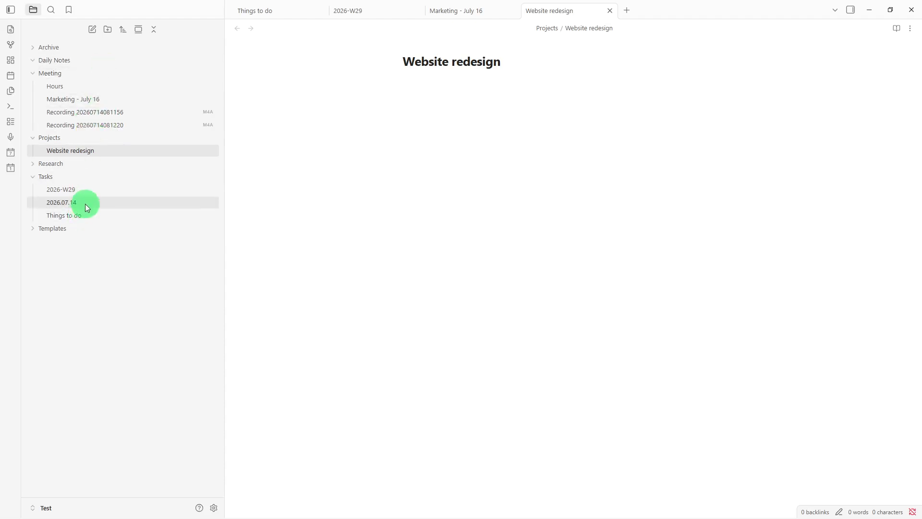
left_click_drag(86, 204, 113, 62)
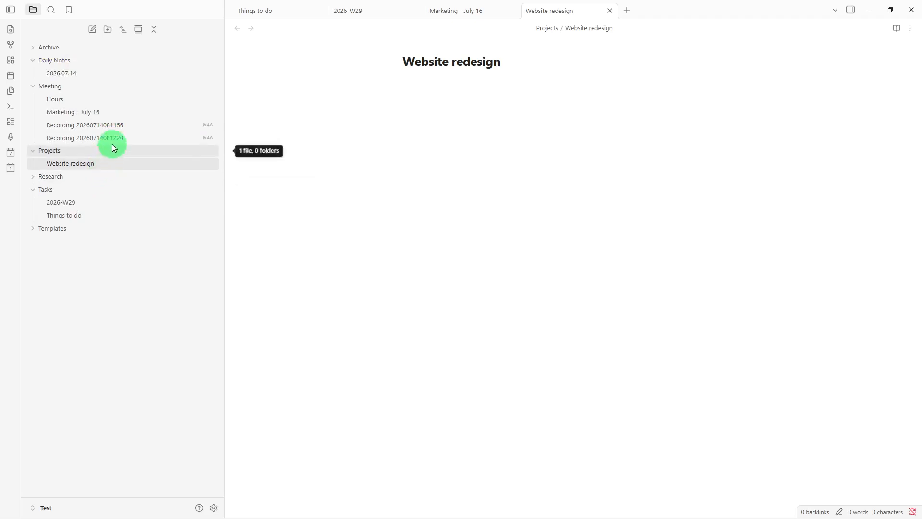
left_click_drag(122, 133, 131, 48)
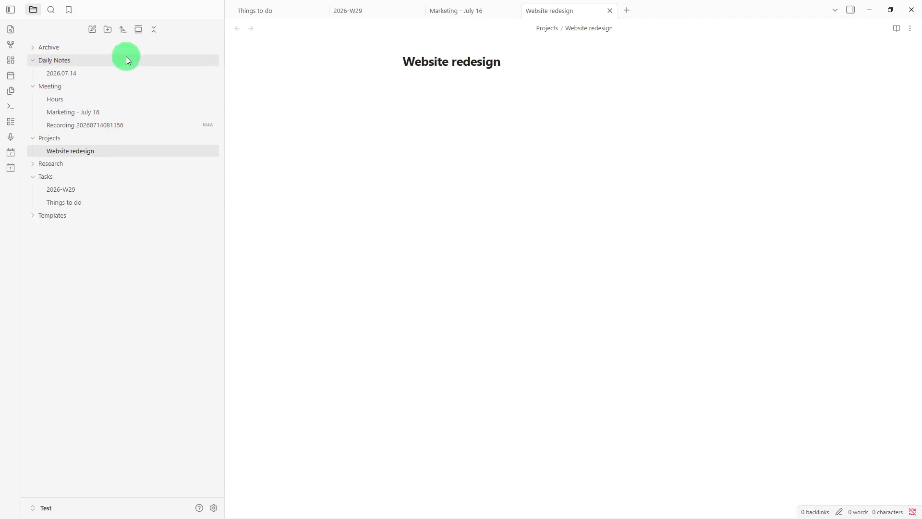
left_click(127, 49)
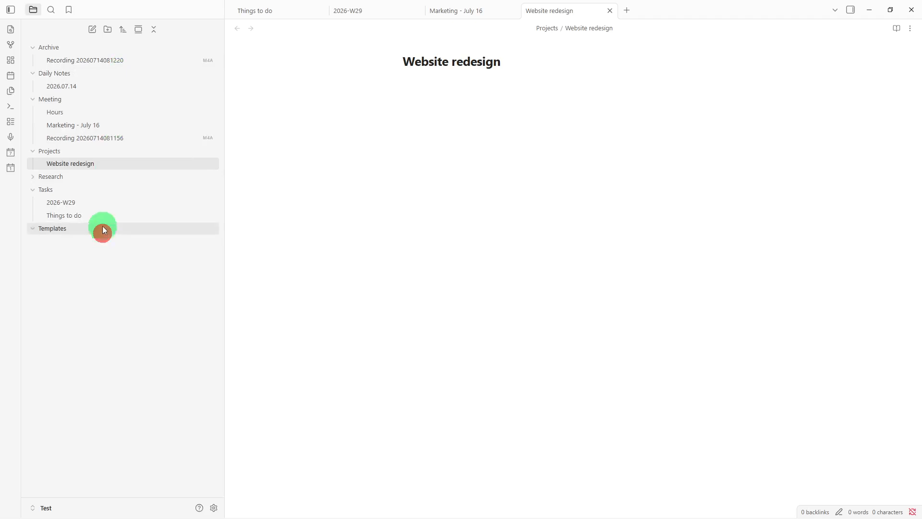
Step: Collapse the Tasks, Projects, Meeting, Daily Notes and Archive folders in the file list
left_click(110, 191)
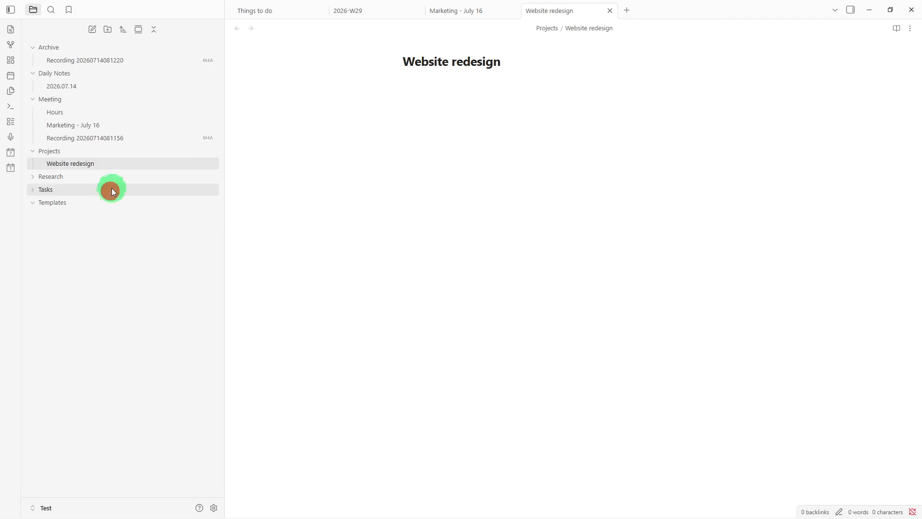
left_click(122, 153)
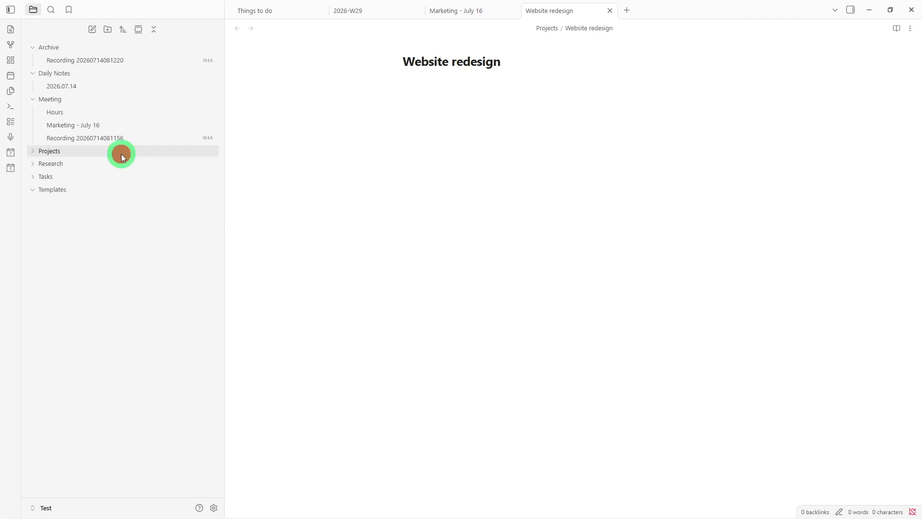
left_click(111, 98)
left_click(114, 74)
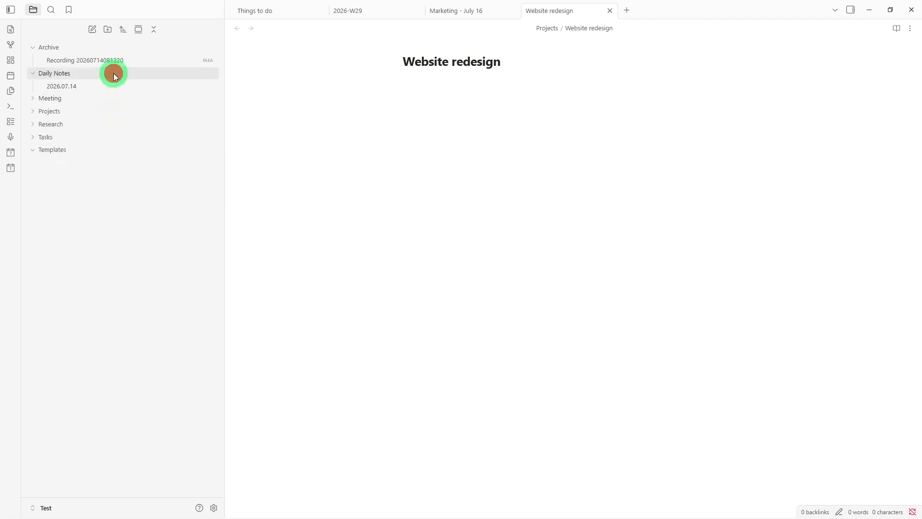
left_click(117, 52)
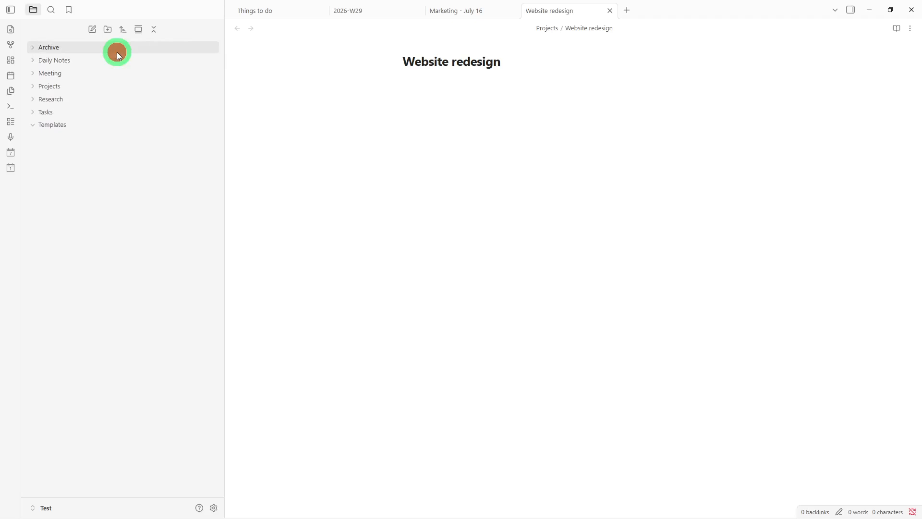
Step: Expand the Archive, Daily Notes, Meeting, Projects, Research and Tasks folders
left_click(117, 53)
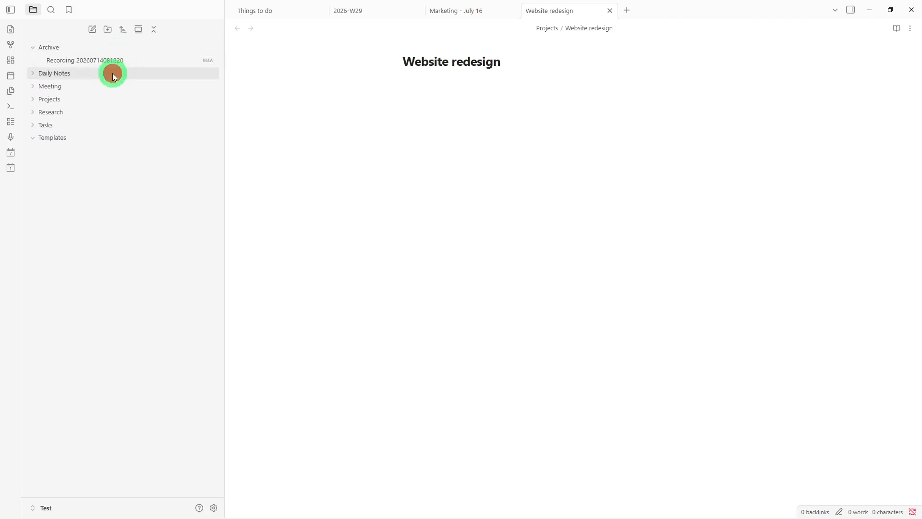
left_click(112, 72)
left_click(106, 100)
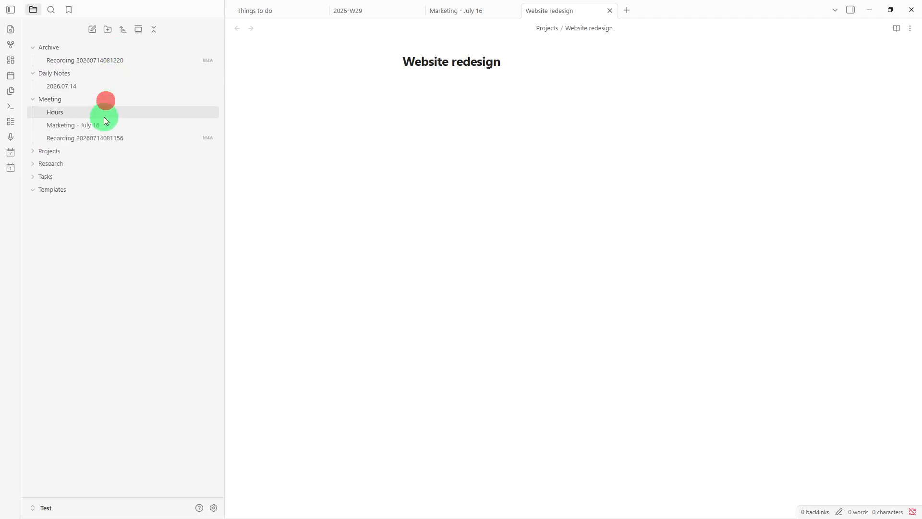
left_click(98, 152)
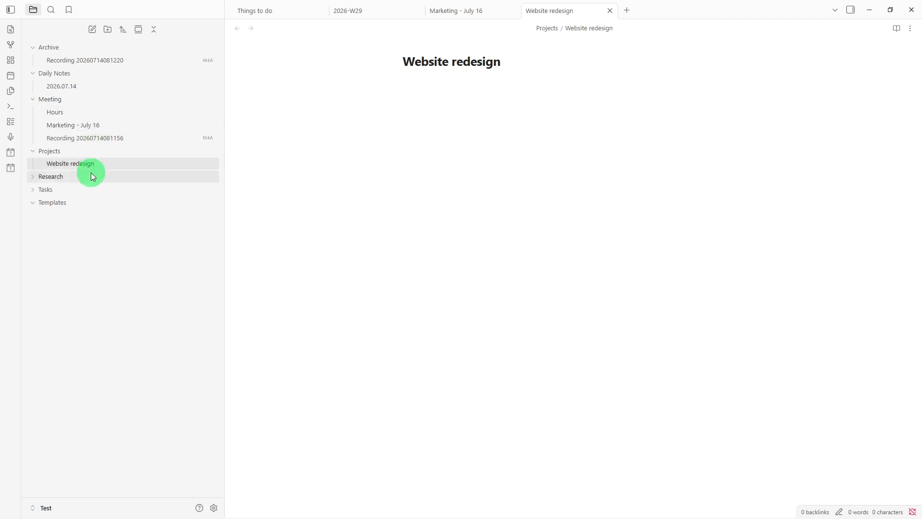
left_click(91, 173)
left_click(87, 195)
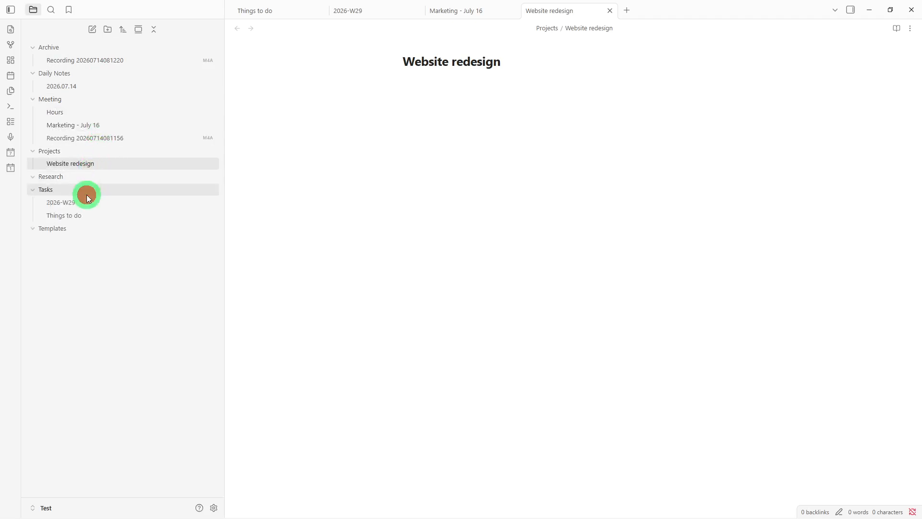
Step: Create a folder named Active projects and nest it inside the Projects folder
left_click(113, 30)
key("BackSpace")
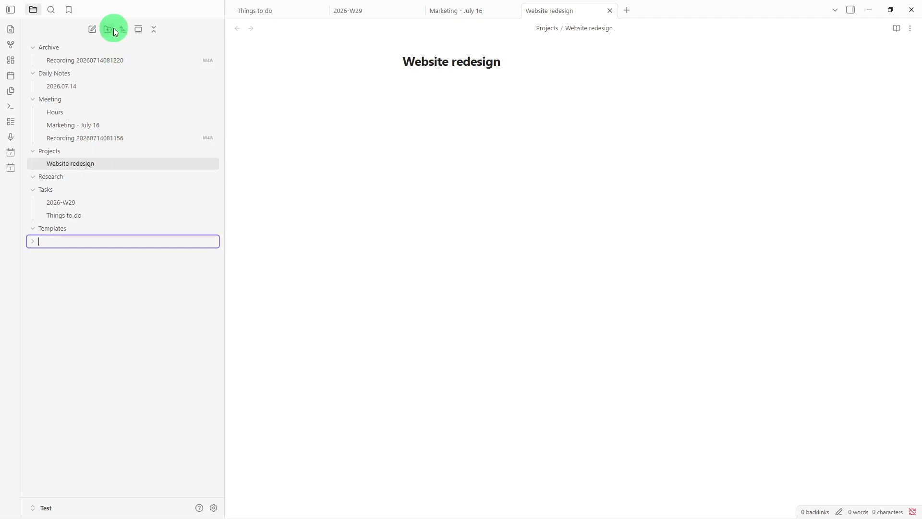
type("Active projects")
key("Return")
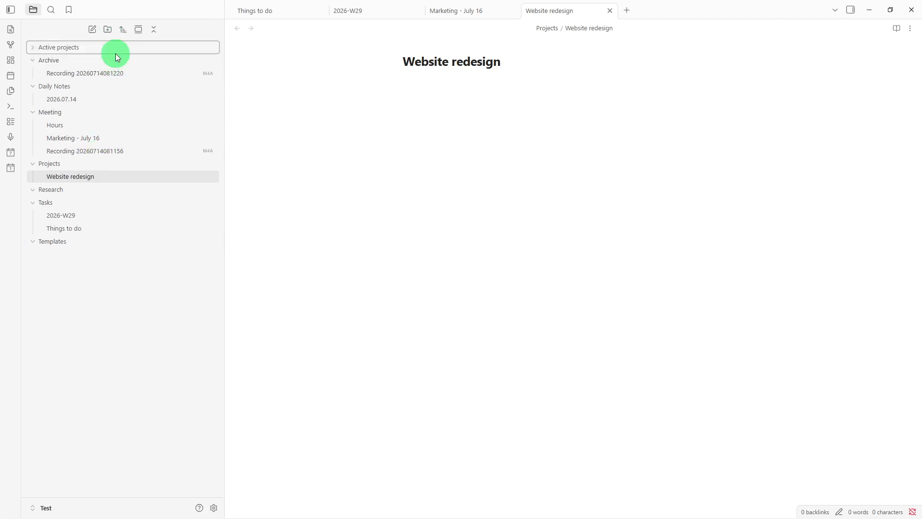
left_click_drag(118, 47, 100, 174)
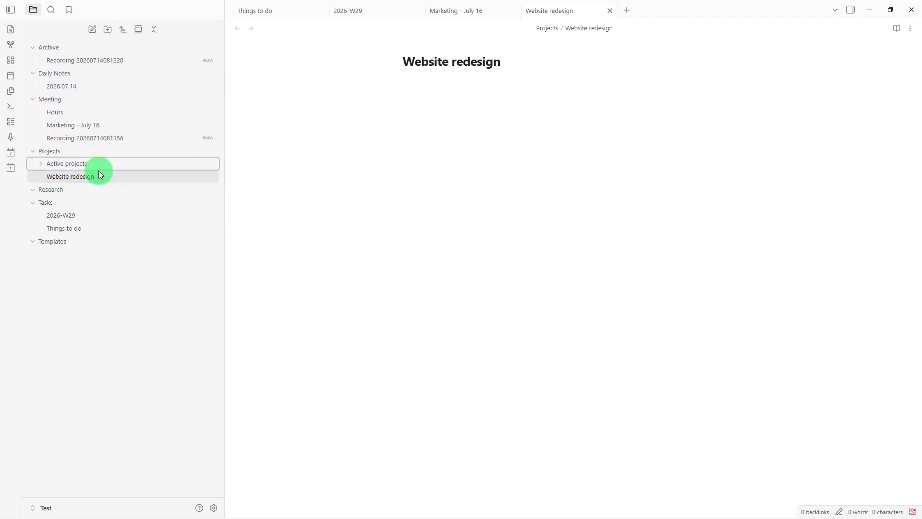
left_click(117, 273)
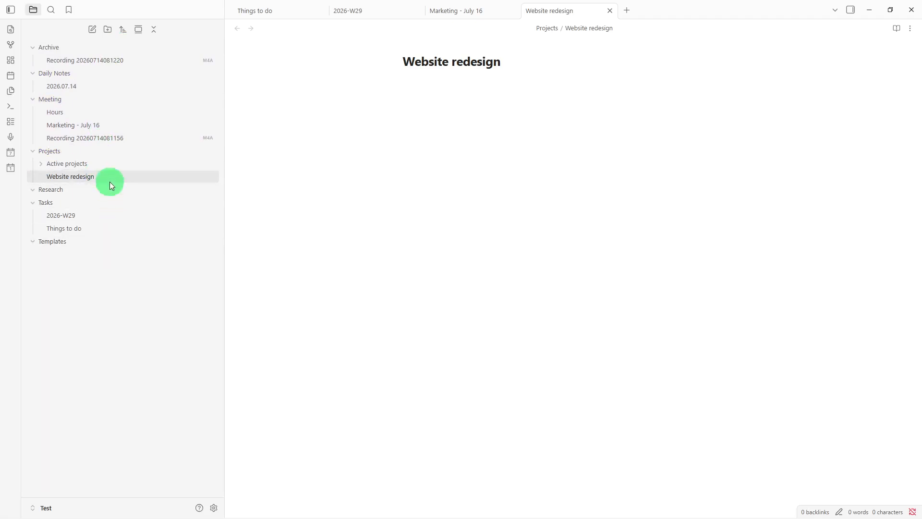
Step: Move the Website redesign note into Active projects, and move the Projects folder into Archive and back out to the vault's top level
left_click_drag(110, 179, 131, 46)
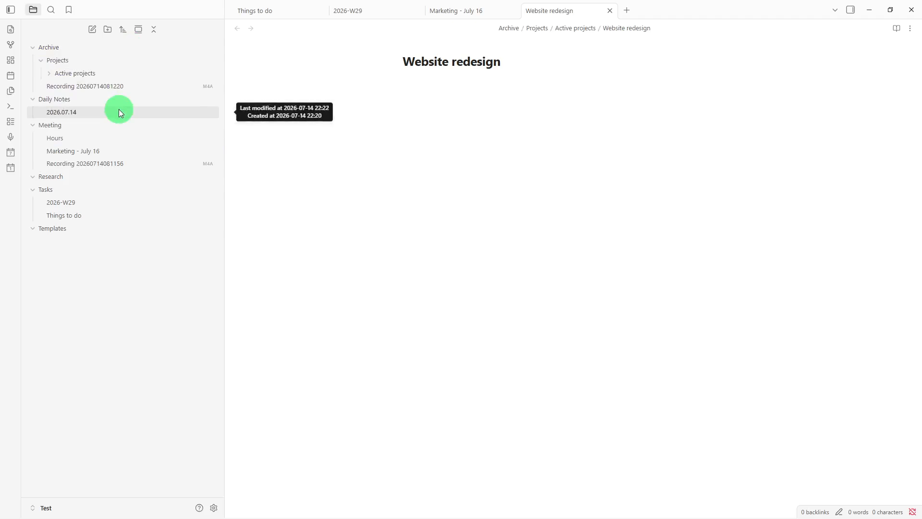
key("ctrl")
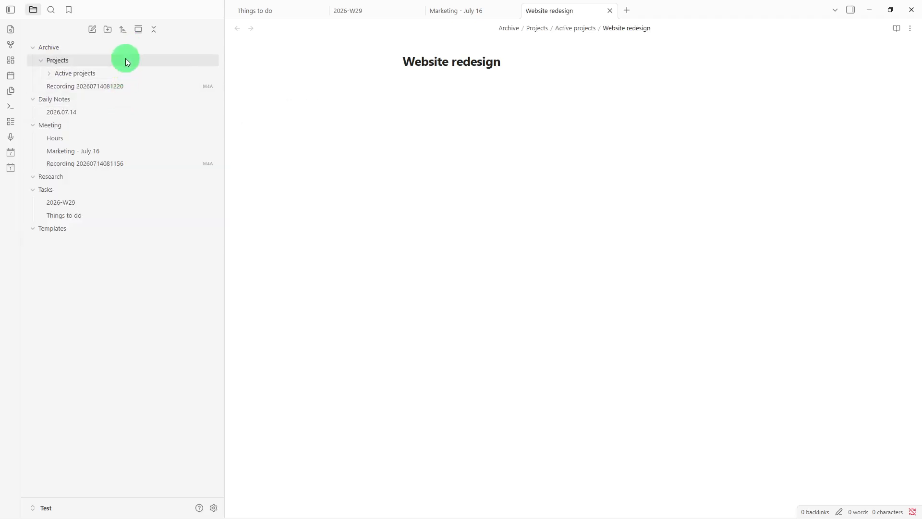
left_click_drag(126, 58, 112, 250)
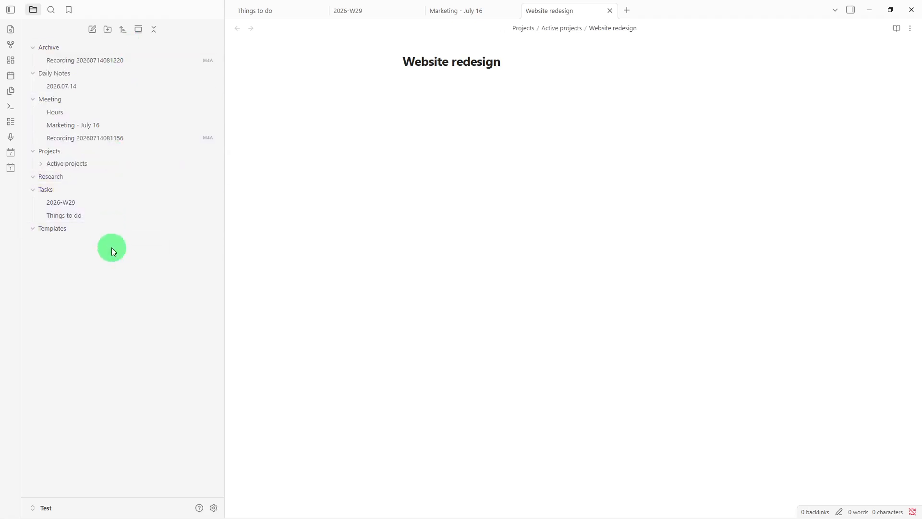